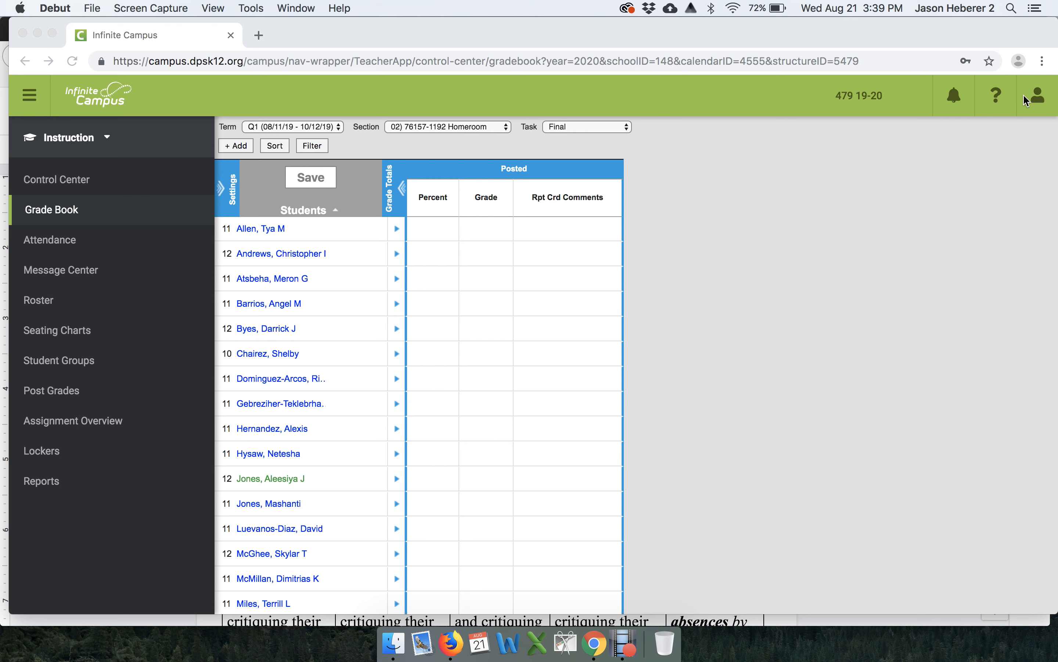
# In the grade book settings, turn off Display Sparkline Graph and enable Pass/Fail Coloring for Grades and for Scores
pyautogui.click(234, 194)
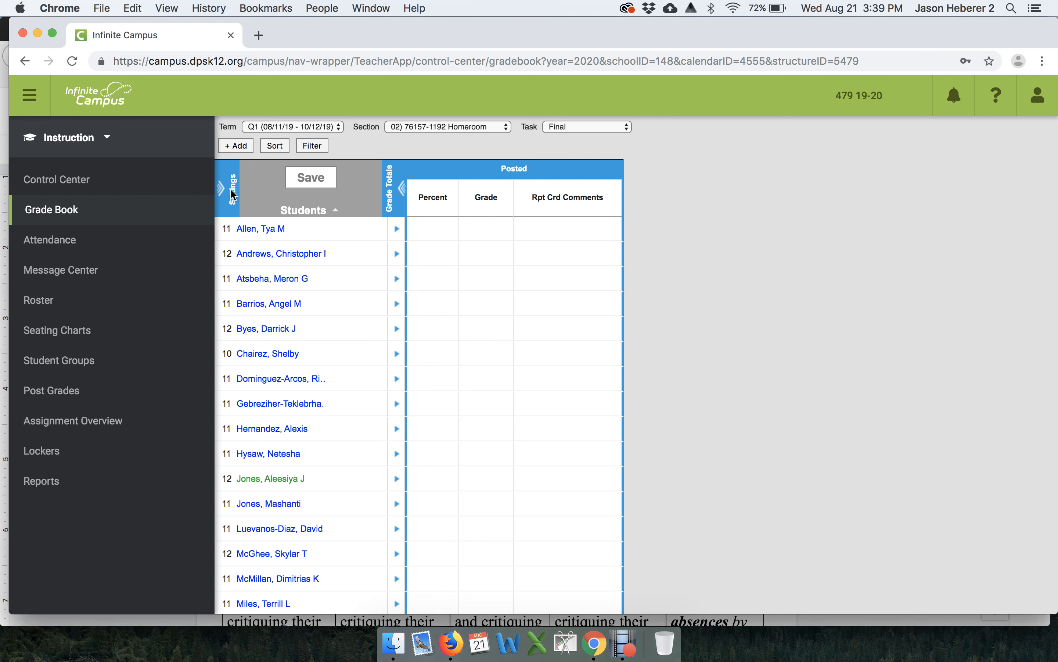
pyautogui.click(234, 195)
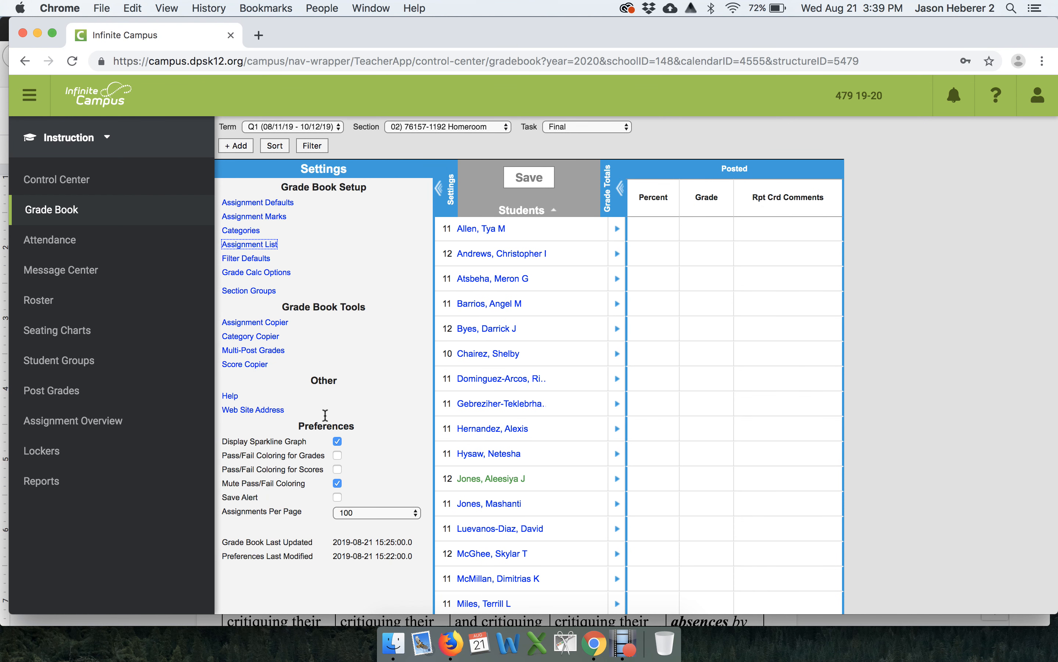
pyautogui.click(337, 441)
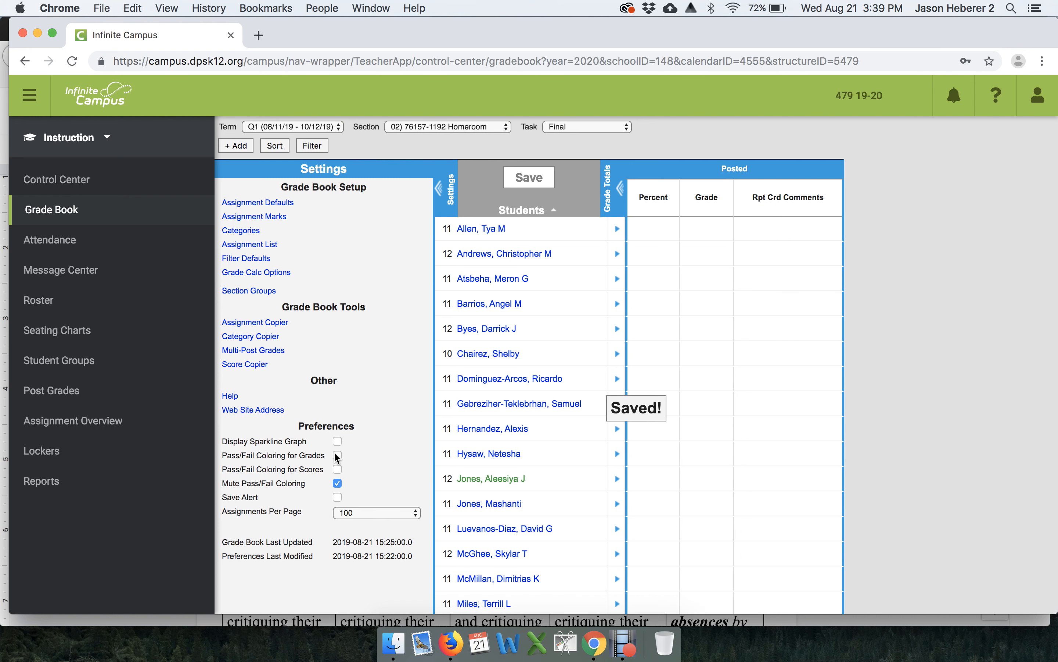
pyautogui.click(337, 455)
pyautogui.click(337, 469)
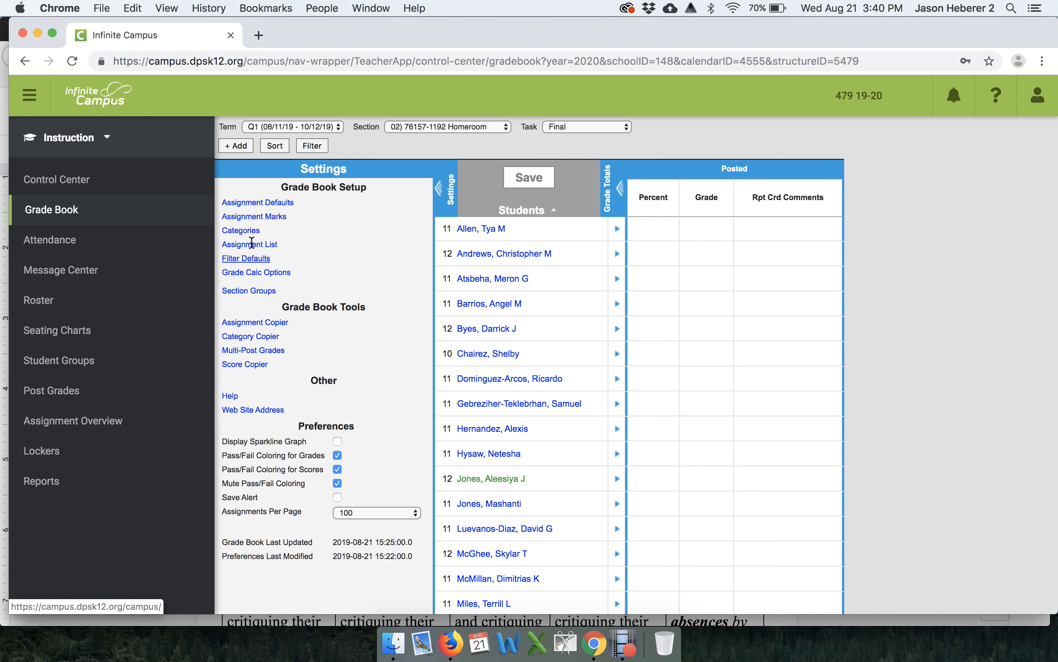
pyautogui.click(244, 230)
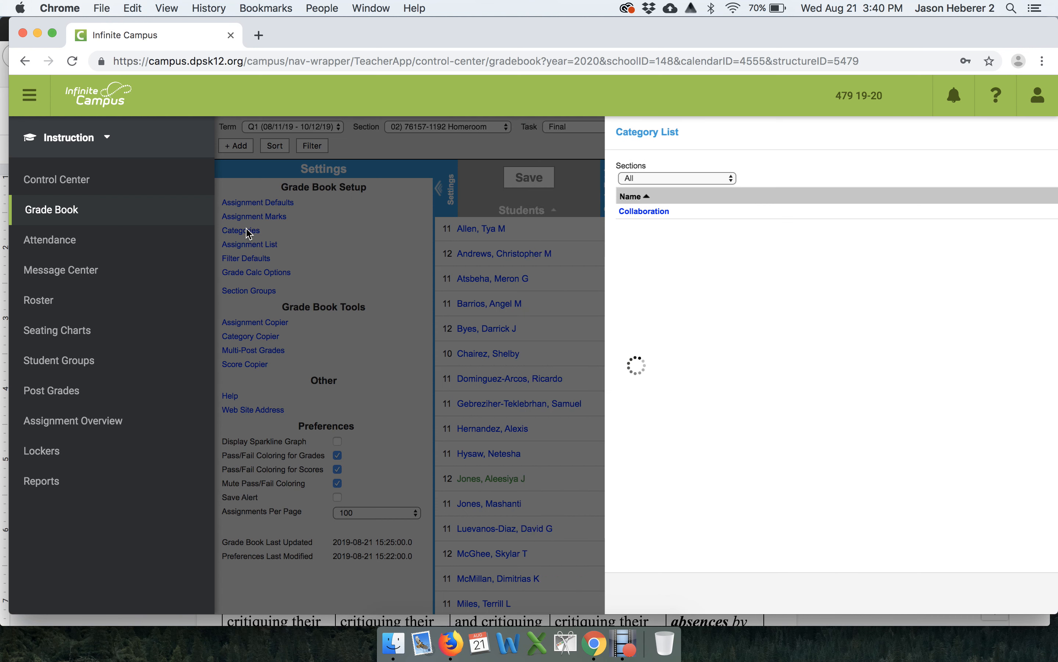
pyautogui.click(573, 176)
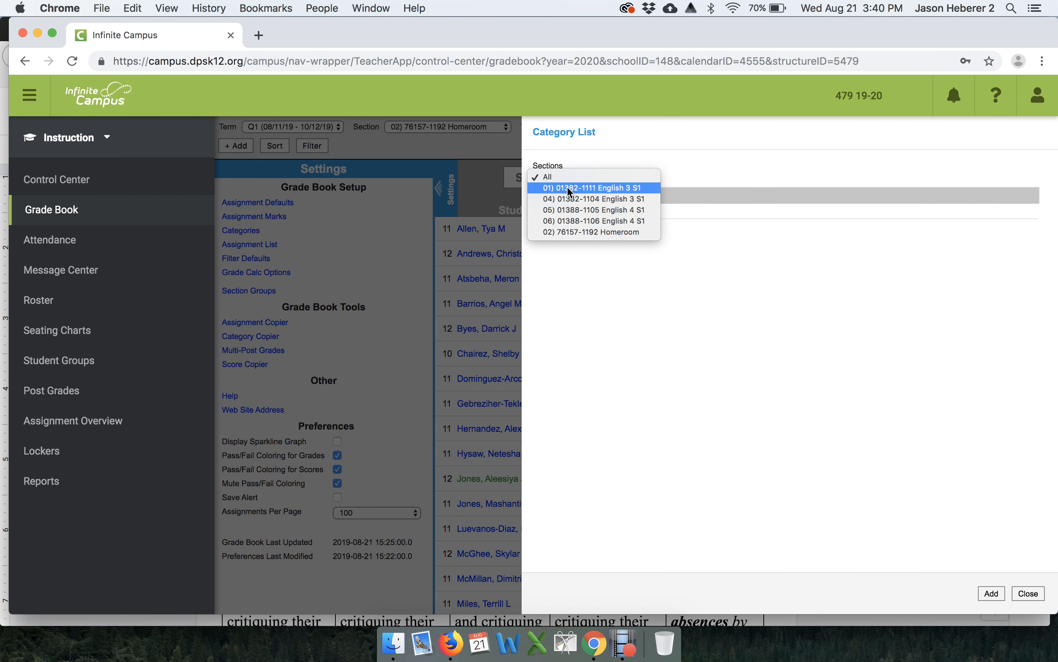
pyautogui.click(578, 228)
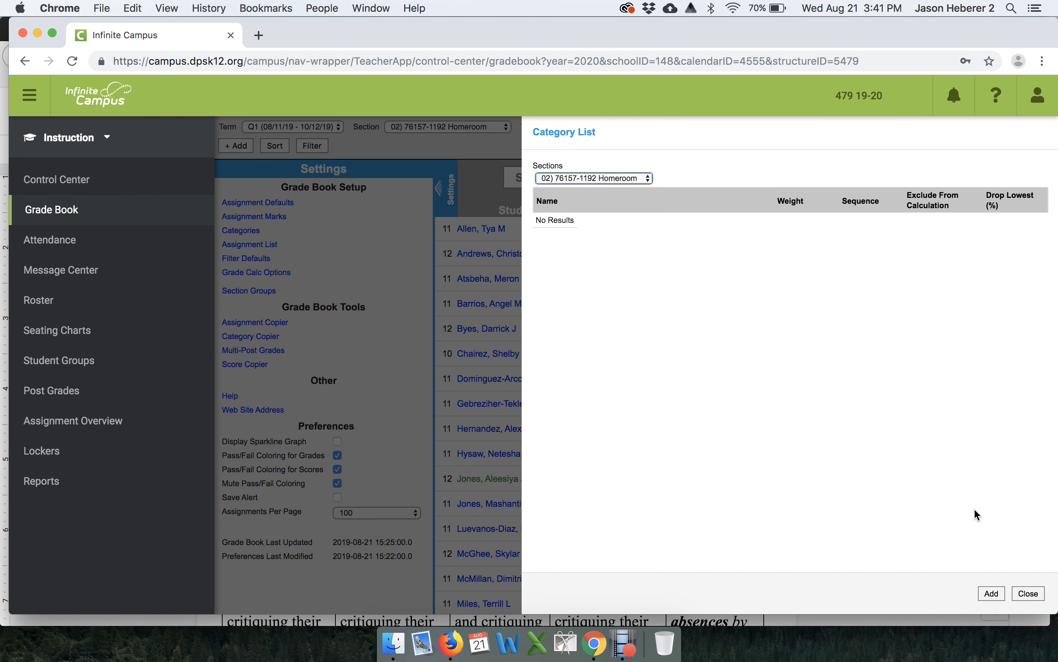
pyautogui.click(992, 593)
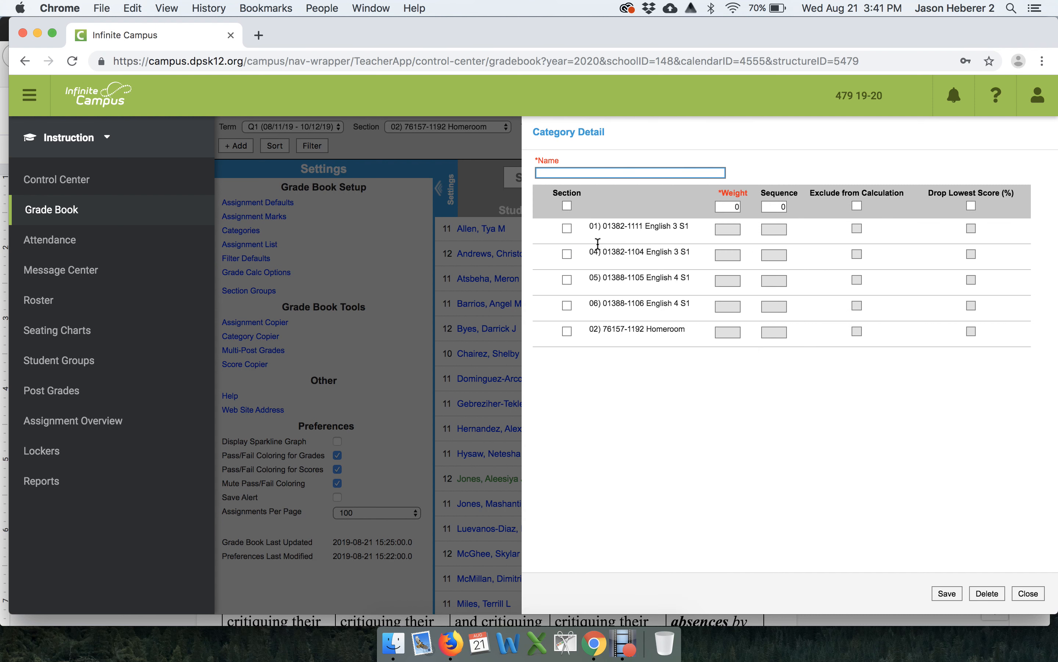
pyautogui.click(567, 331)
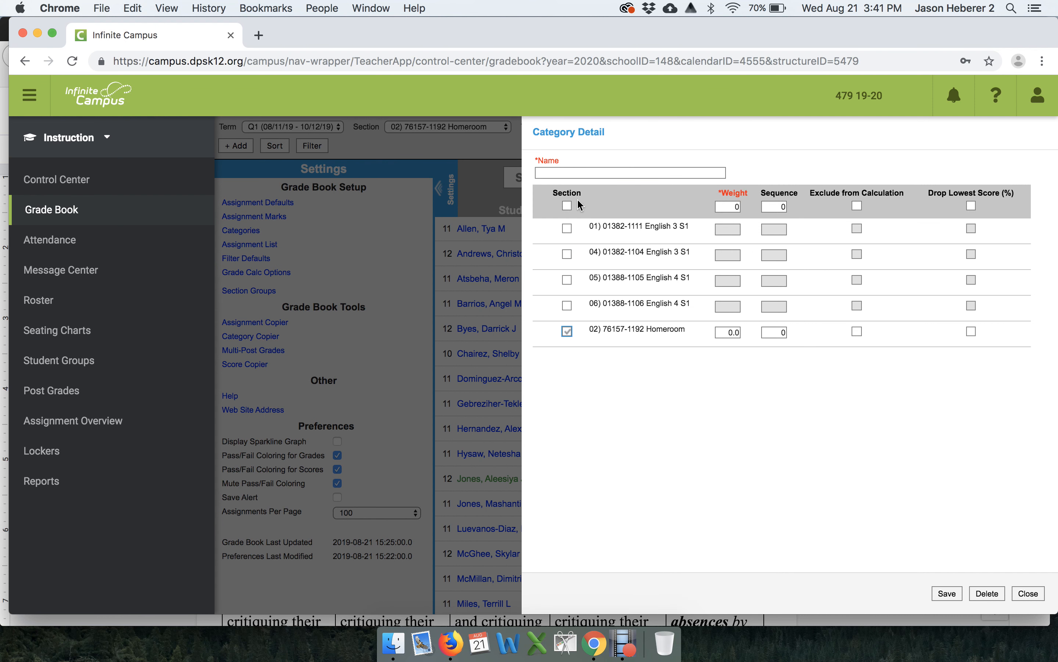
pyautogui.click(577, 167)
pyautogui.write('H')
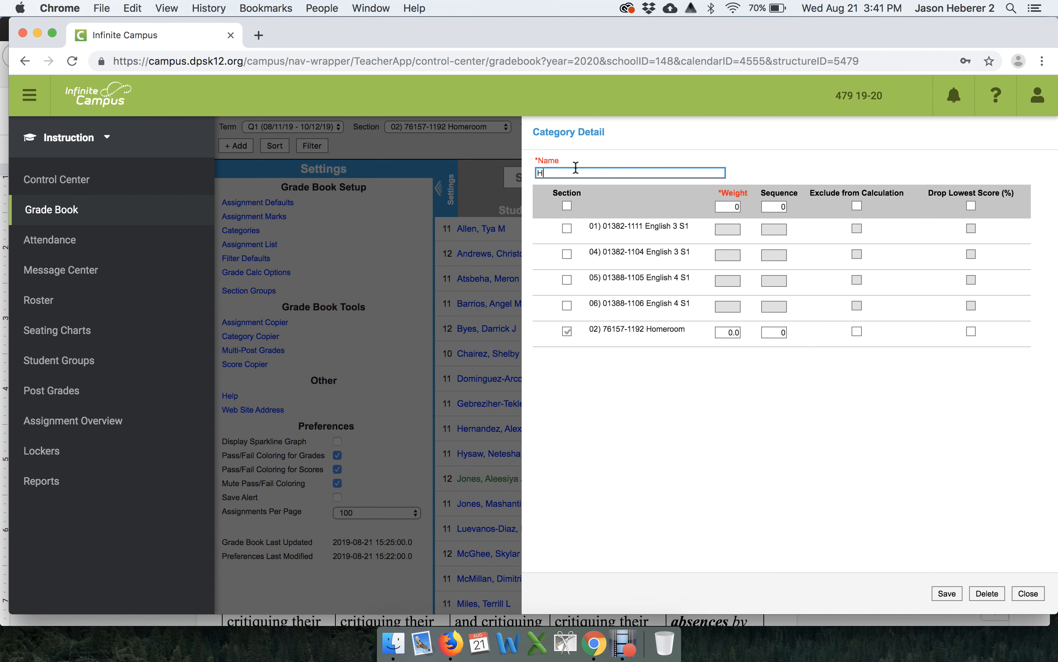
pyautogui.write('omeroom')
# Set the category's weight to 100 for the Homeroom section with Drop Lowest Score enabled, save it and close the category list
pyautogui.click(752, 332)
pyautogui.write('100')
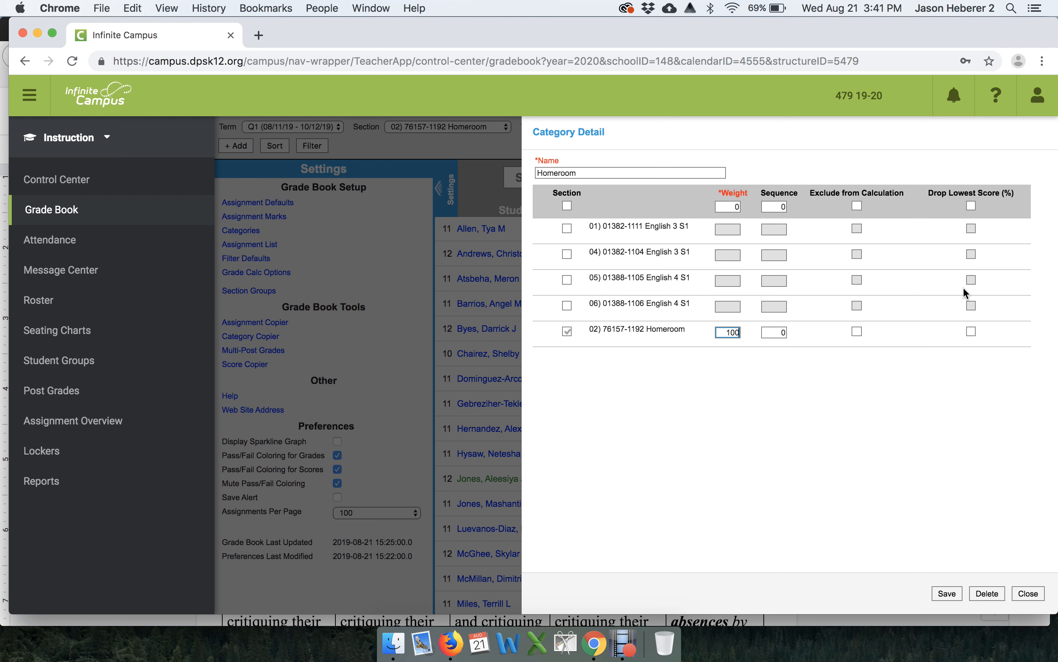
pyautogui.click(970, 332)
pyautogui.click(945, 593)
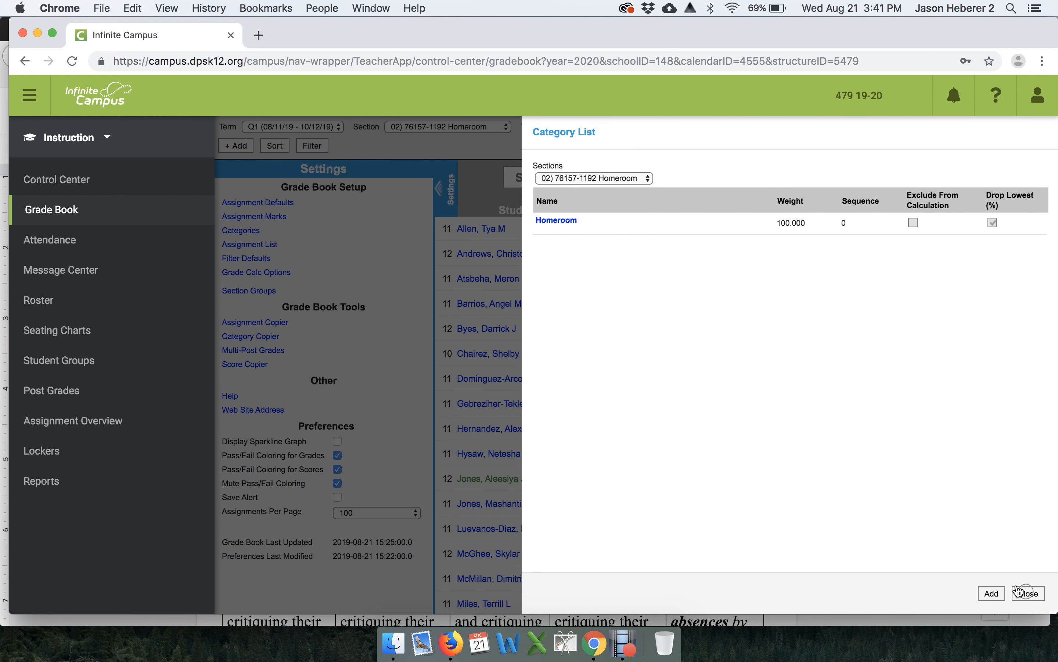
pyautogui.click(1028, 594)
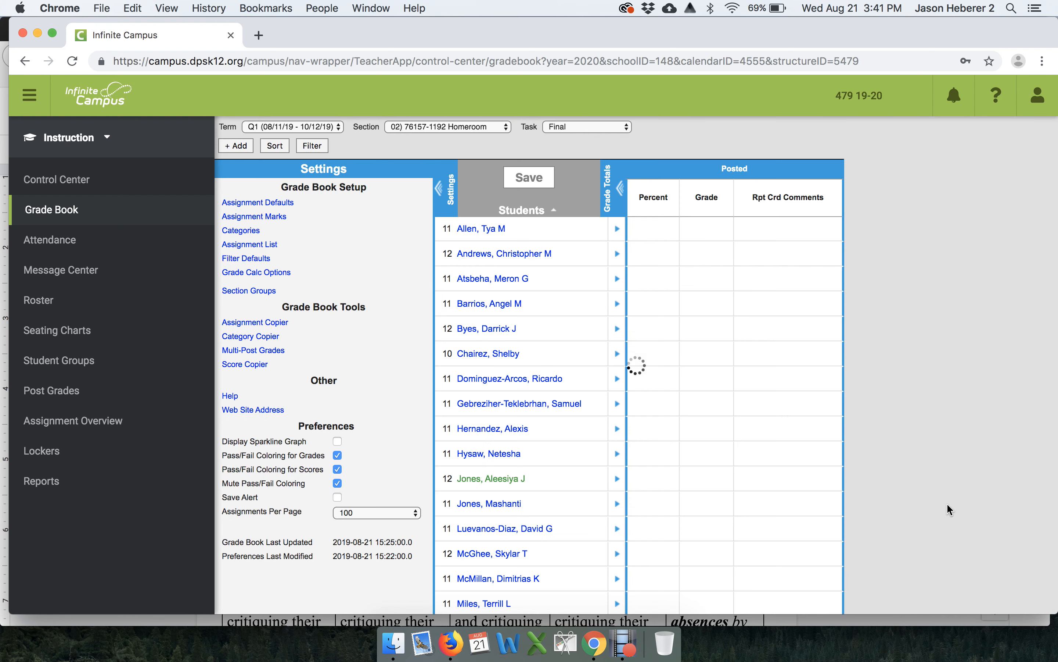
# Create a new assignment named Day 1 with the abbreviation D1
pyautogui.click(230, 146)
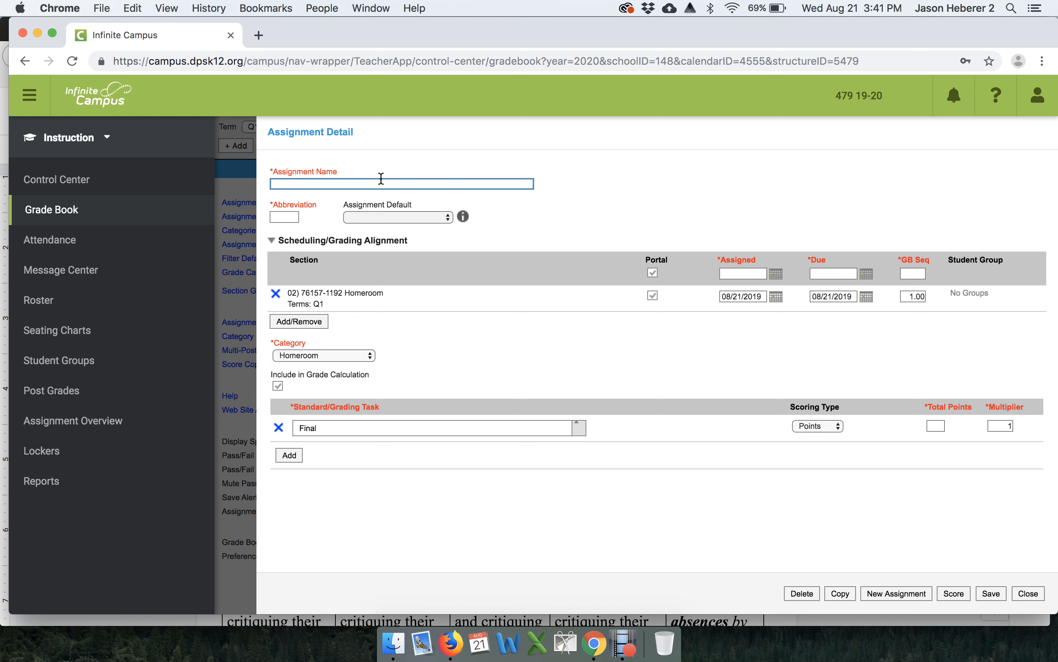
pyautogui.write('Day 2')
pyautogui.press('BackSpace')
pyautogui.write('1')
pyautogui.click(288, 204)
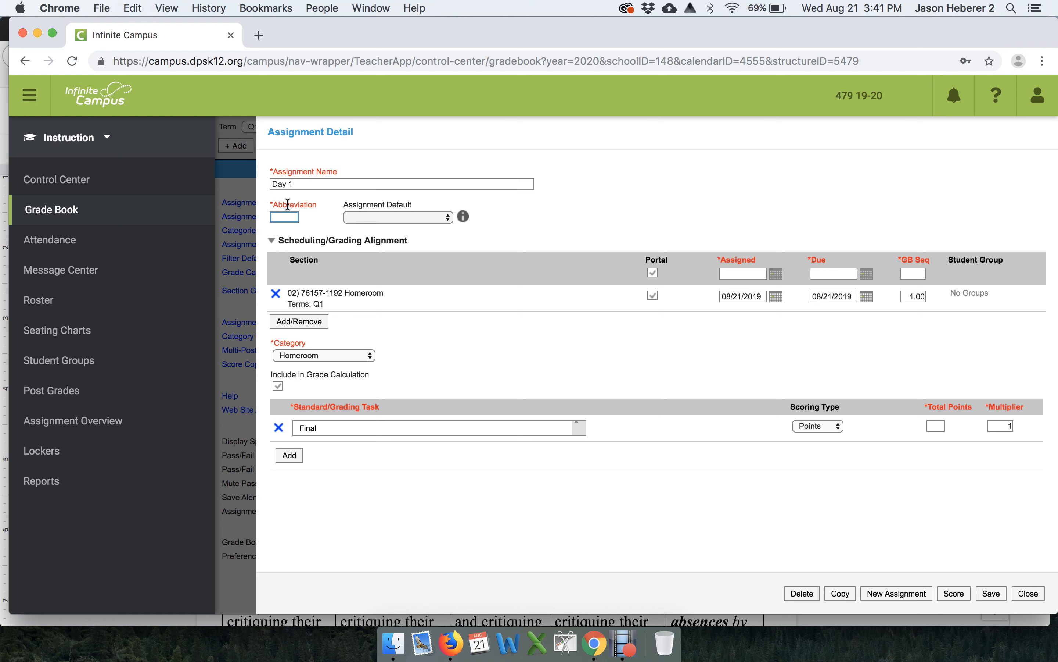
pyautogui.write('D1')
# Set Day 1's assigned date to 08/19/2019 and total points to 4, and save it by starting a new assignment
pyautogui.click(768, 297)
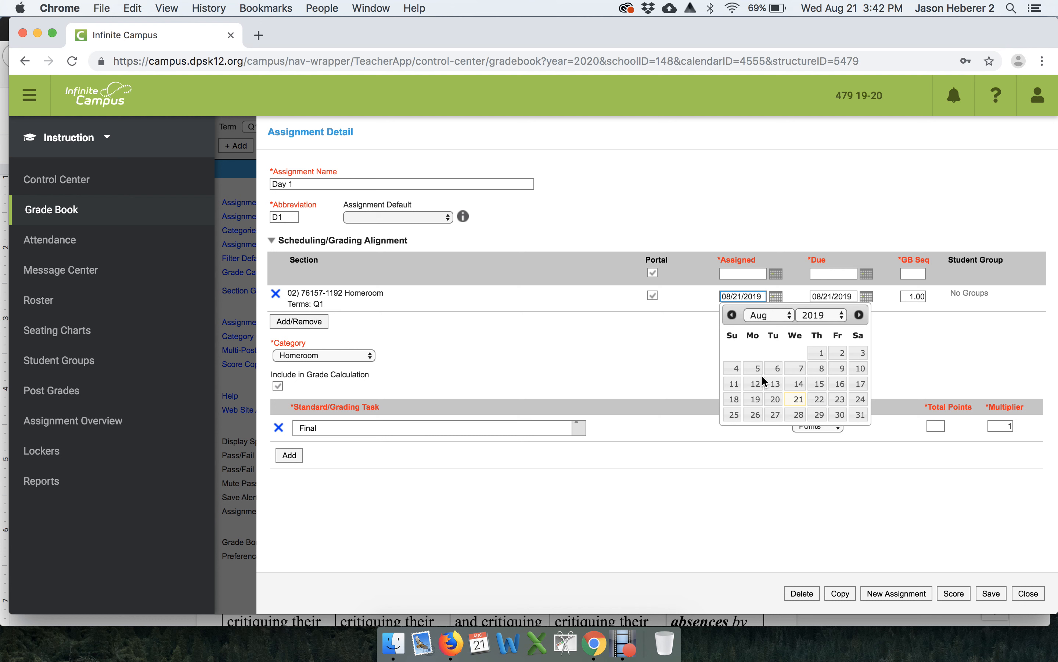
pyautogui.click(755, 399)
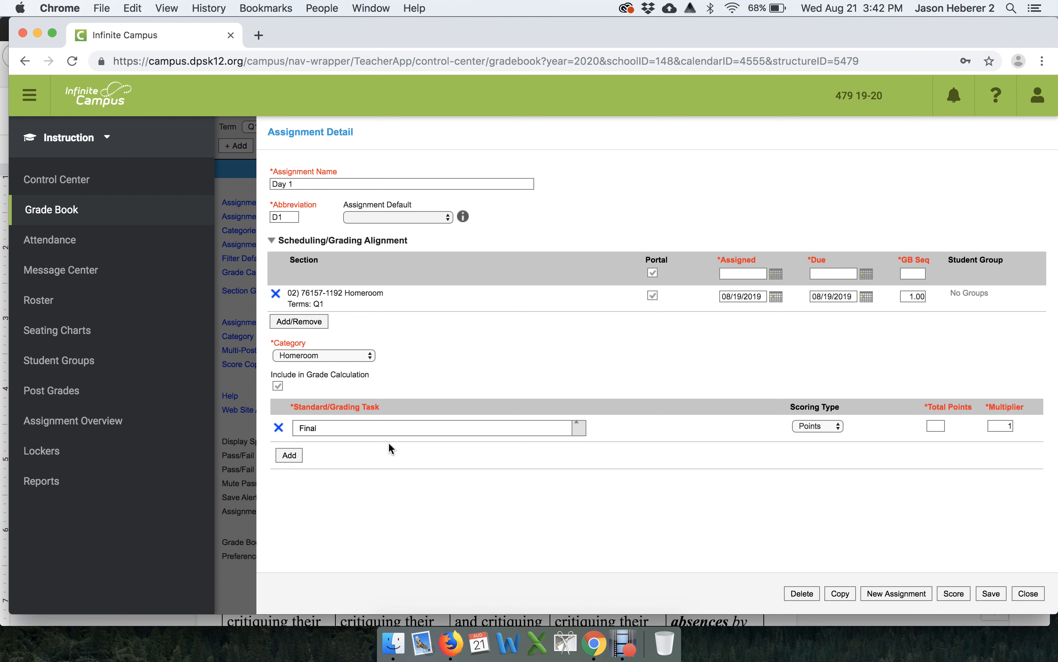
pyautogui.click(935, 425)
pyautogui.write('4')
pyautogui.click(908, 592)
# Name the new assignment Day 2 and abbreviate it D2
pyautogui.click(372, 180)
pyautogui.write('Day 2')
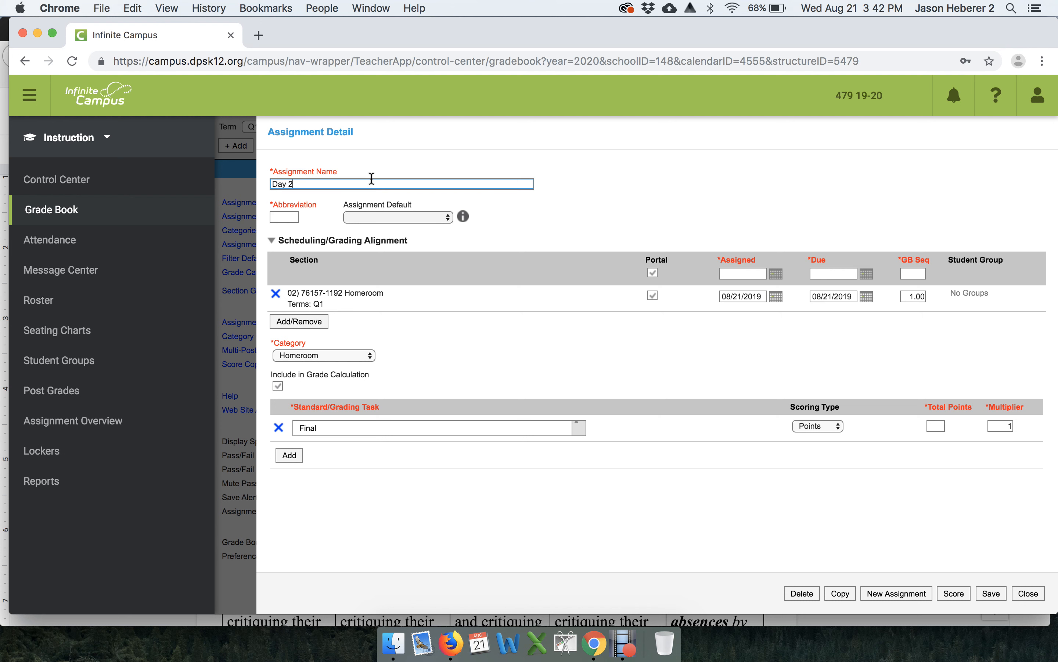
pyautogui.press('Tab')
pyautogui.write('D2')
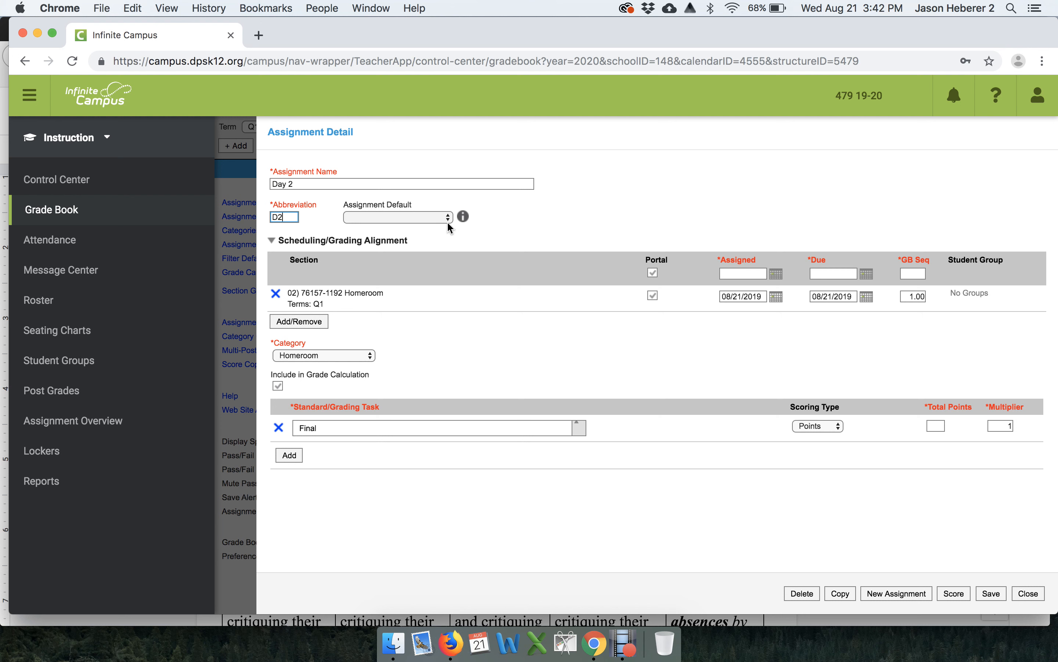
# Set Day 2's assigned date to 08/20/2019 and total points to 4, and save it by starting another assignment
pyautogui.click(734, 292)
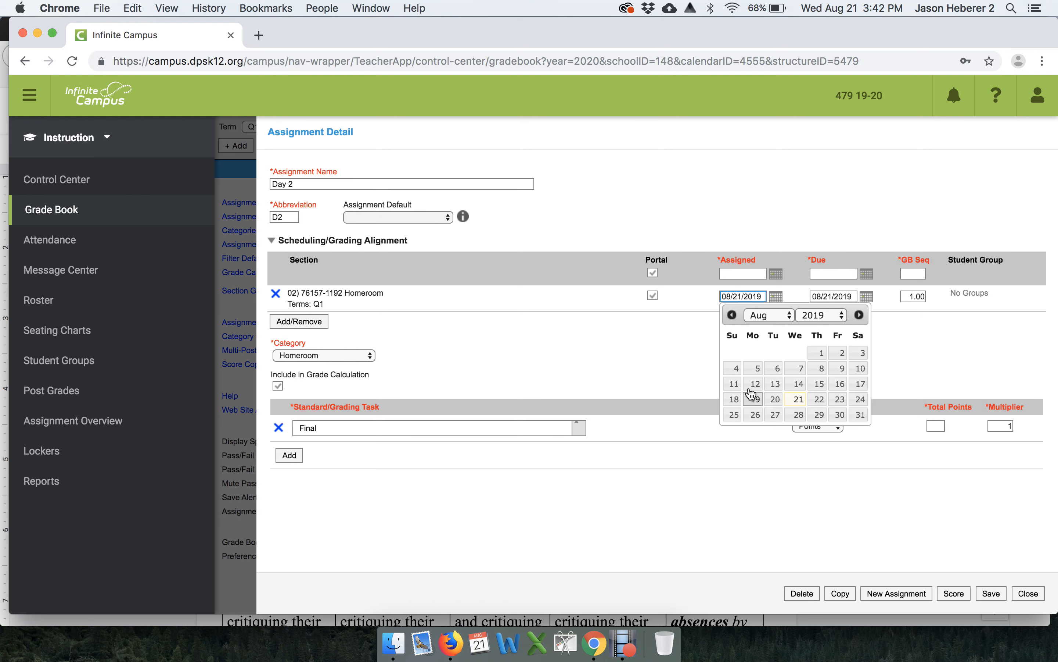
pyautogui.click(765, 396)
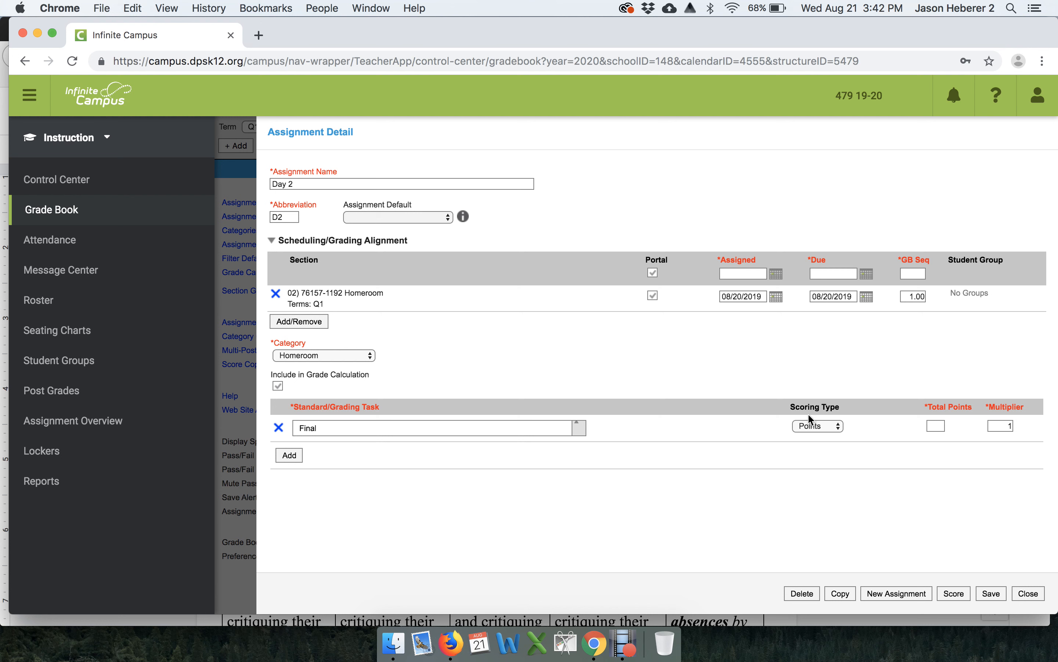
pyautogui.click(929, 424)
pyautogui.write('4')
pyautogui.click(900, 588)
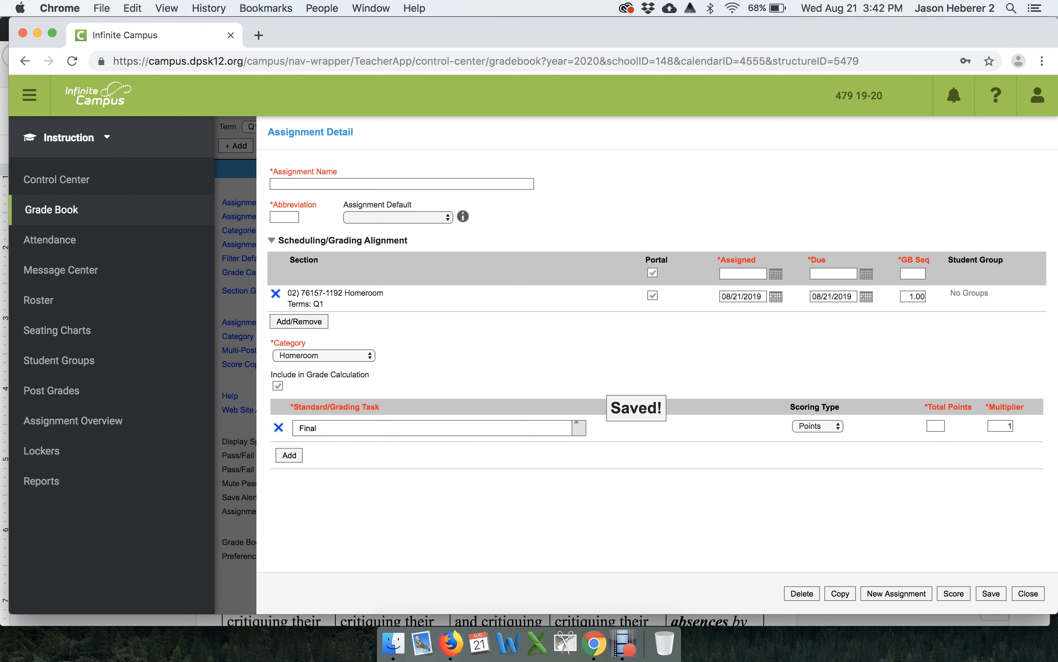
# Name the new assignment Day 3 and abbreviate it D3
pyautogui.click(319, 184)
pyautogui.write('Day 3')
pyautogui.click(283, 213)
pyautogui.write('D3')
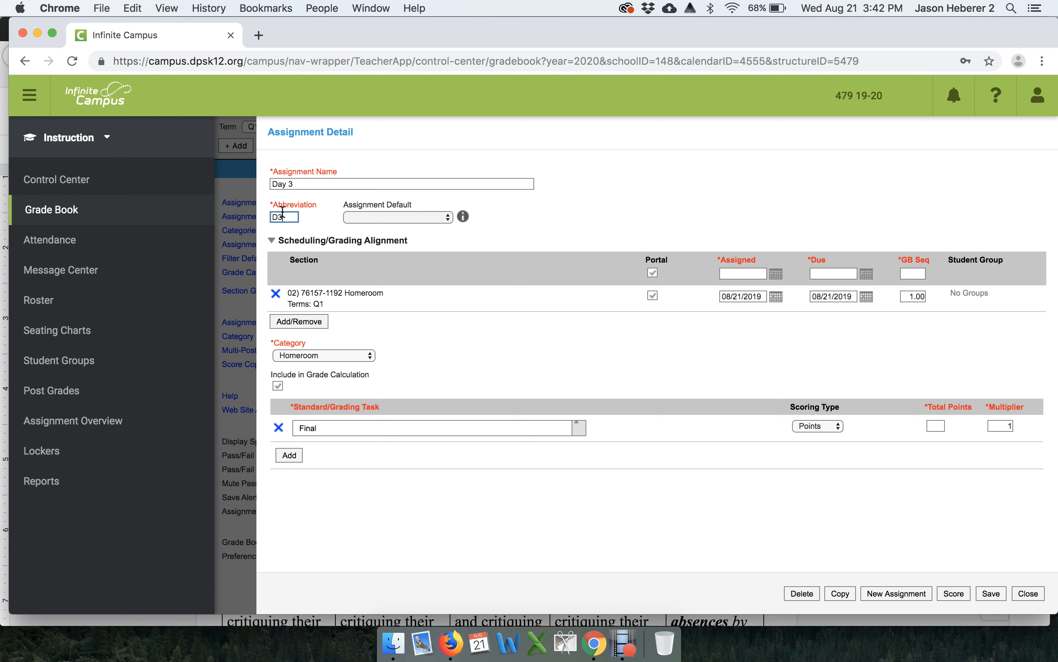
# Set Day 3's assigned date to 08/21/2019 and total points to 4, then save and close the assignment
pyautogui.click(770, 297)
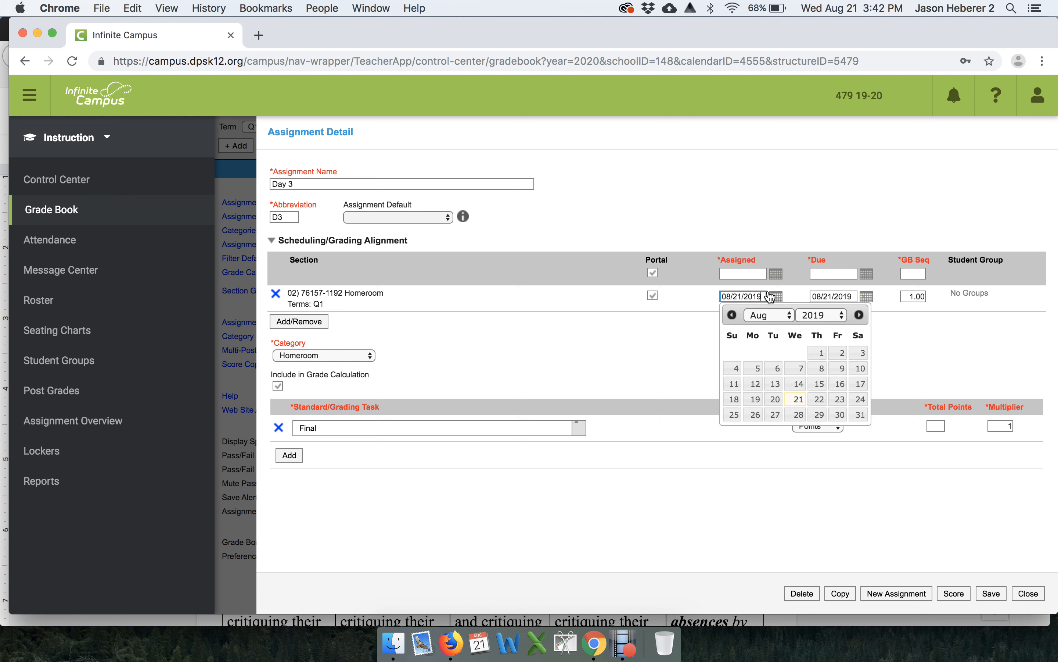
pyautogui.click(794, 400)
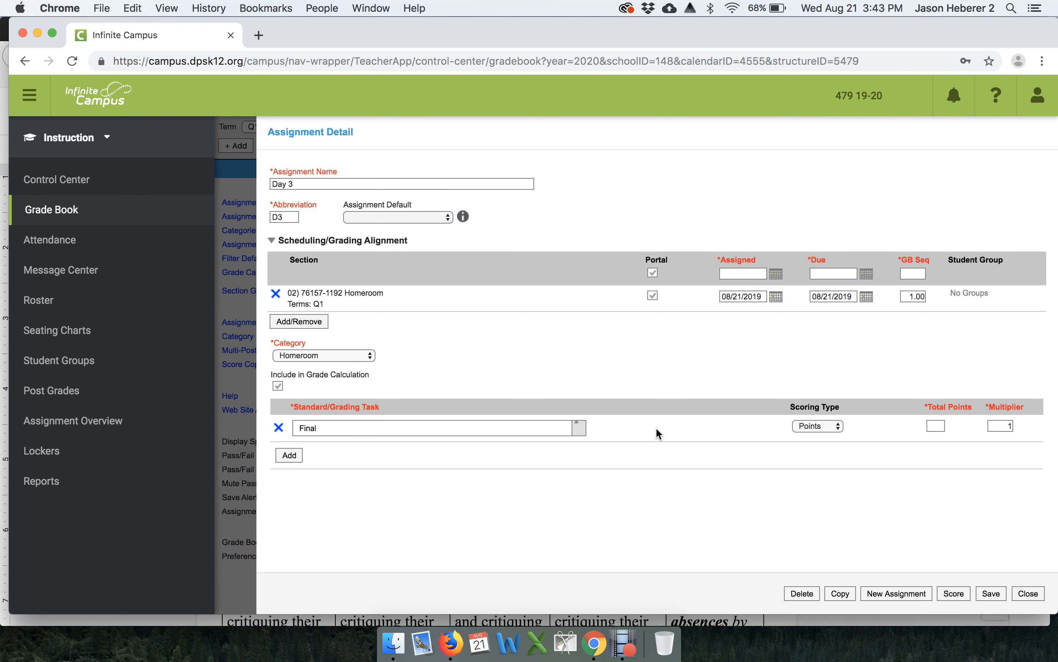
pyautogui.click(933, 423)
pyautogui.write('4')
pyautogui.click(982, 595)
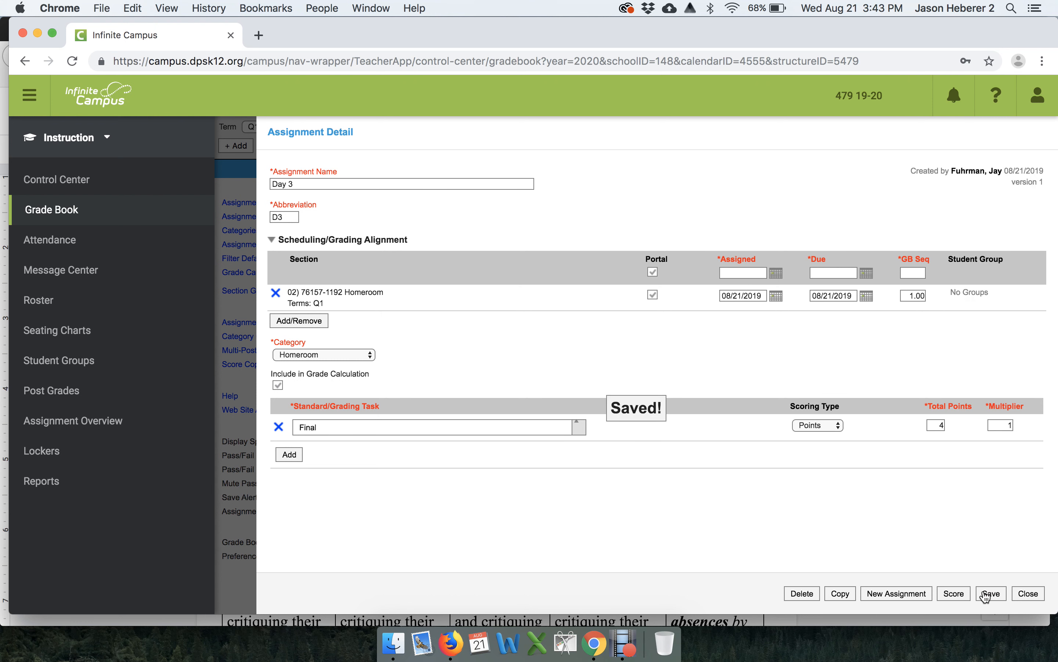
pyautogui.click(1028, 593)
# Enter sample scores of 2 for D1, 1 for D2 and 4 for D3 for the third student in the list
pyautogui.click(871, 279)
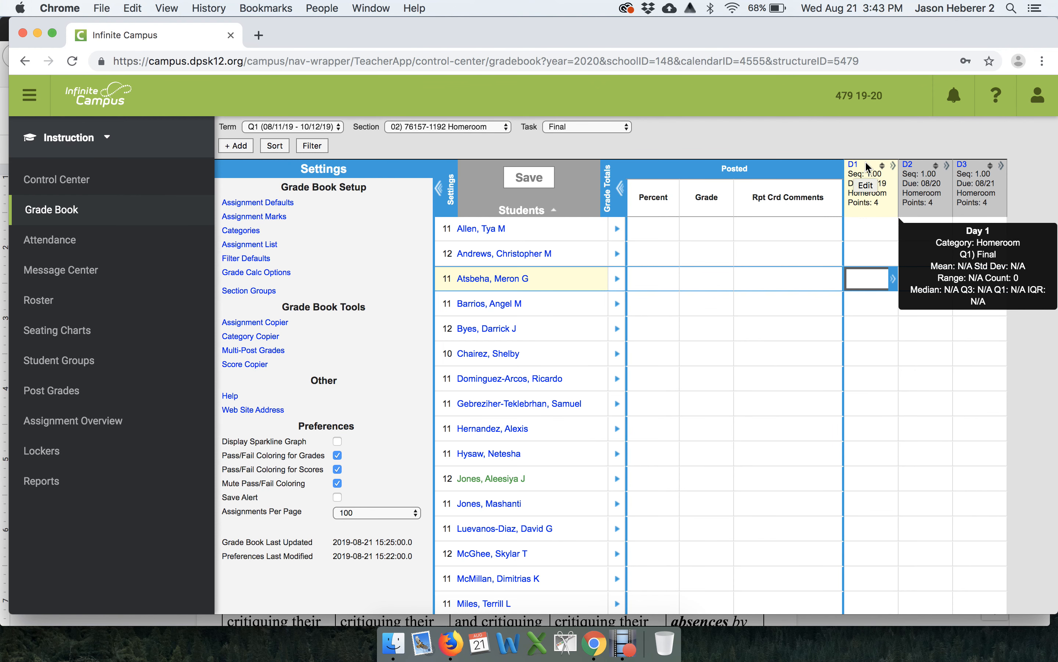
pyautogui.click(867, 227)
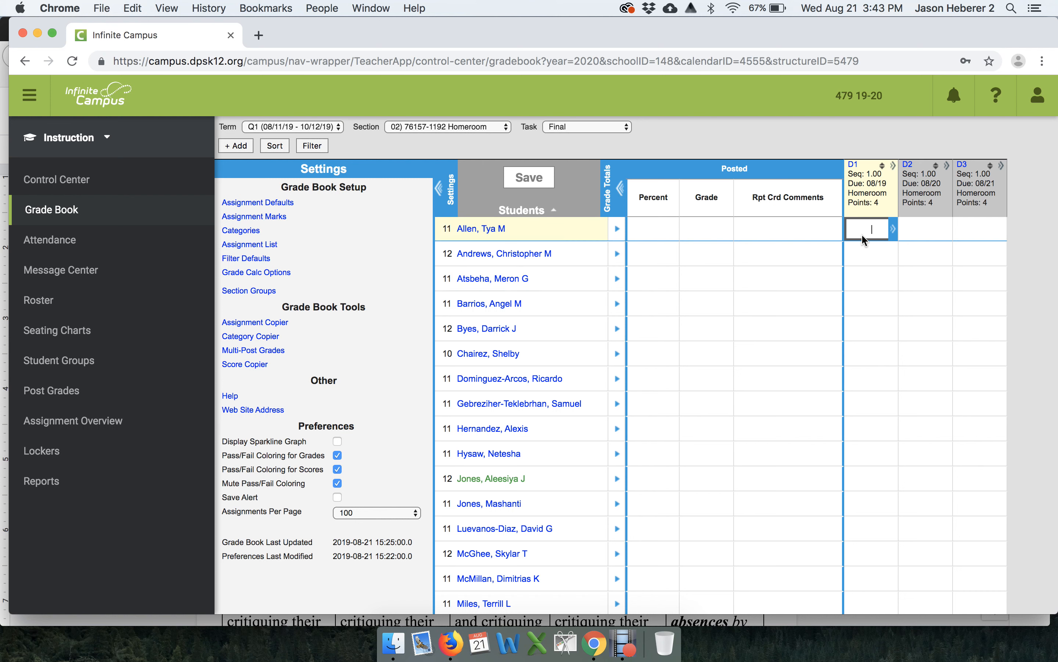
pyautogui.click(862, 271)
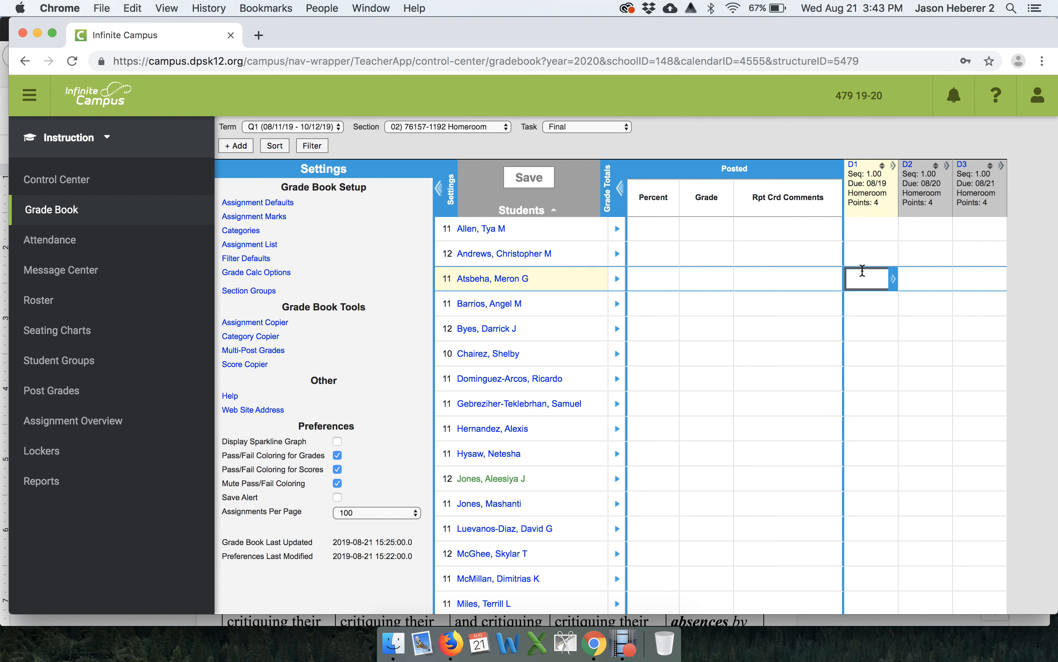
pyautogui.write('2')
pyautogui.press('Tab')
pyautogui.write('1')
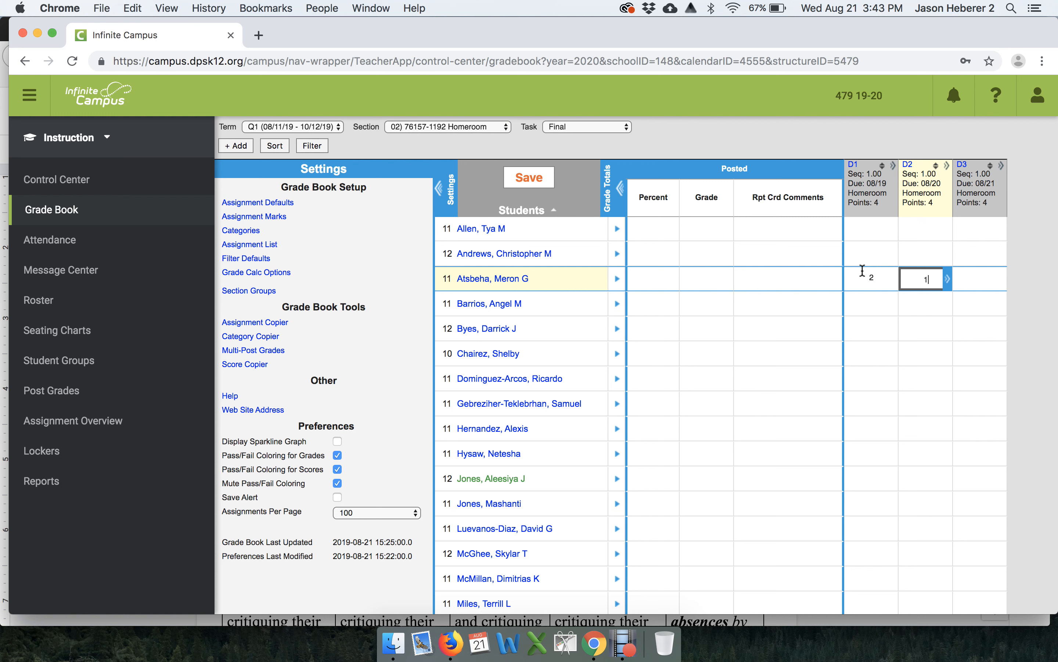
pyautogui.click(967, 278)
pyautogui.write('4')
pyautogui.click(954, 316)
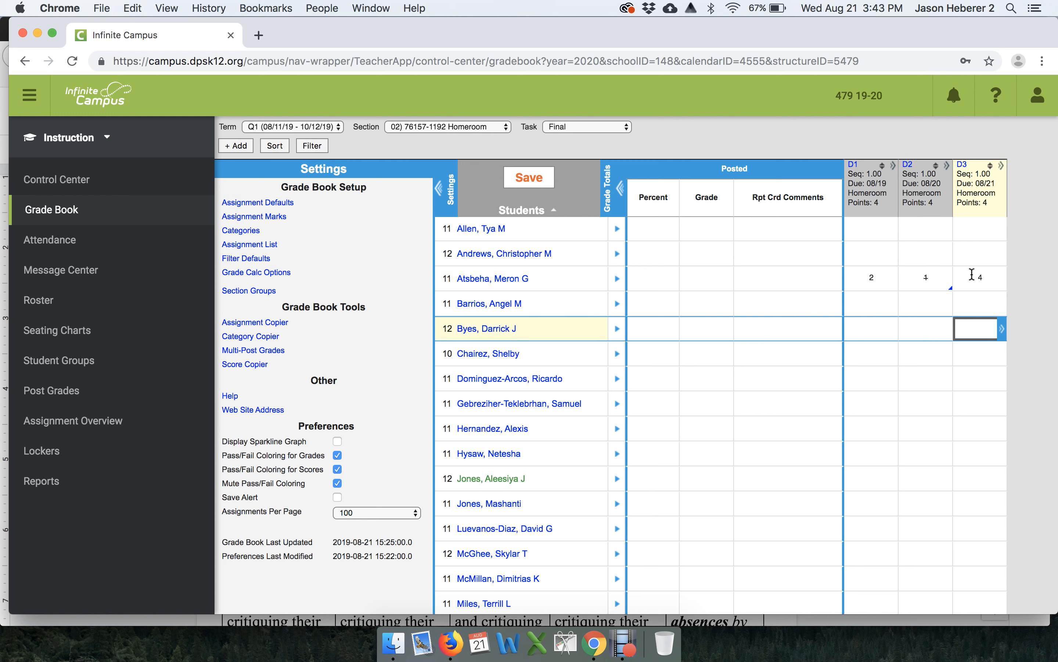
# Change the third student's D3 score to 3
pyautogui.moveTo(926, 274)
pyautogui.click(988, 275)
pyautogui.write('3')
pyautogui.click(979, 332)
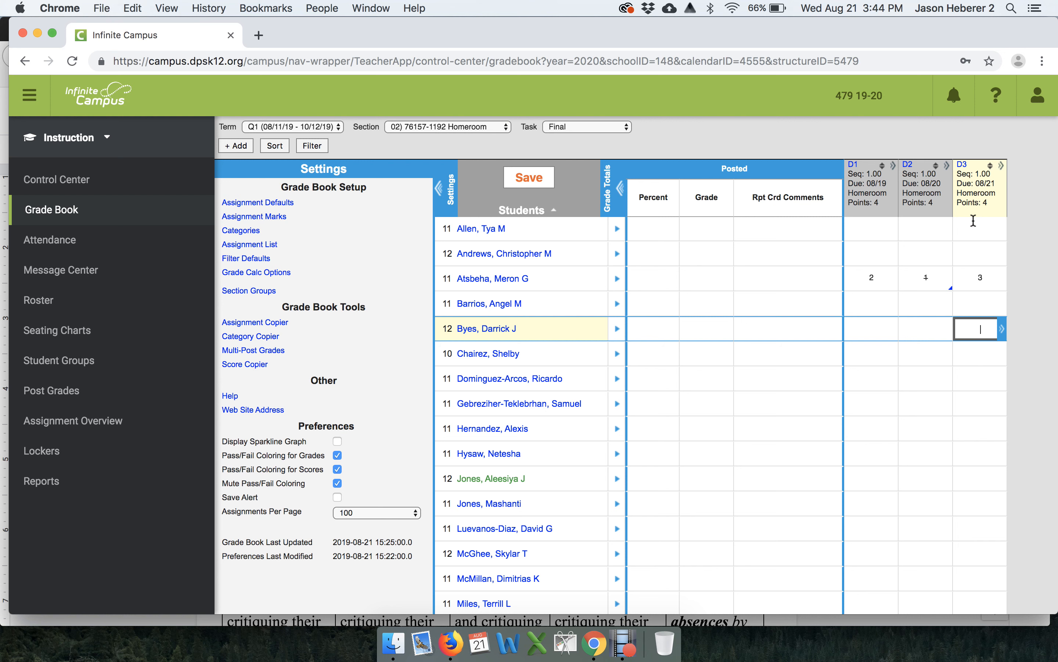
# Clear the third student's D1, D2 and D3 scores and save the grade book
pyautogui.click(988, 282)
pyautogui.press('BackSpace')
pyautogui.click(930, 276)
pyautogui.press('BackSpace')
pyautogui.click(887, 281)
pyautogui.click(786, 399)
pyautogui.click(880, 278)
pyautogui.press('BackSpace')
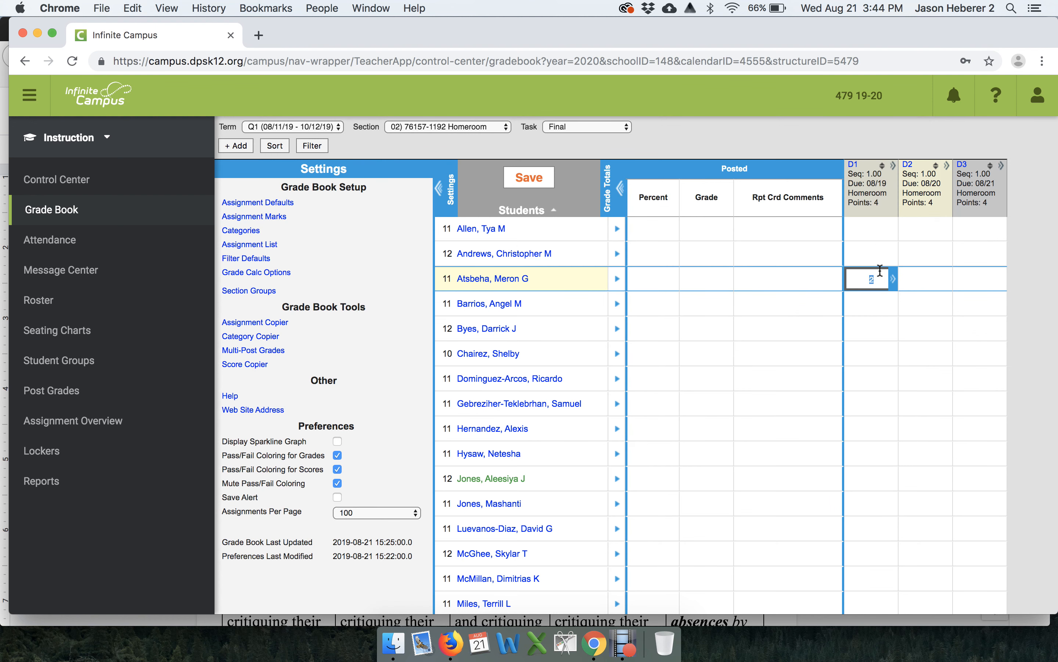
pyautogui.click(540, 177)
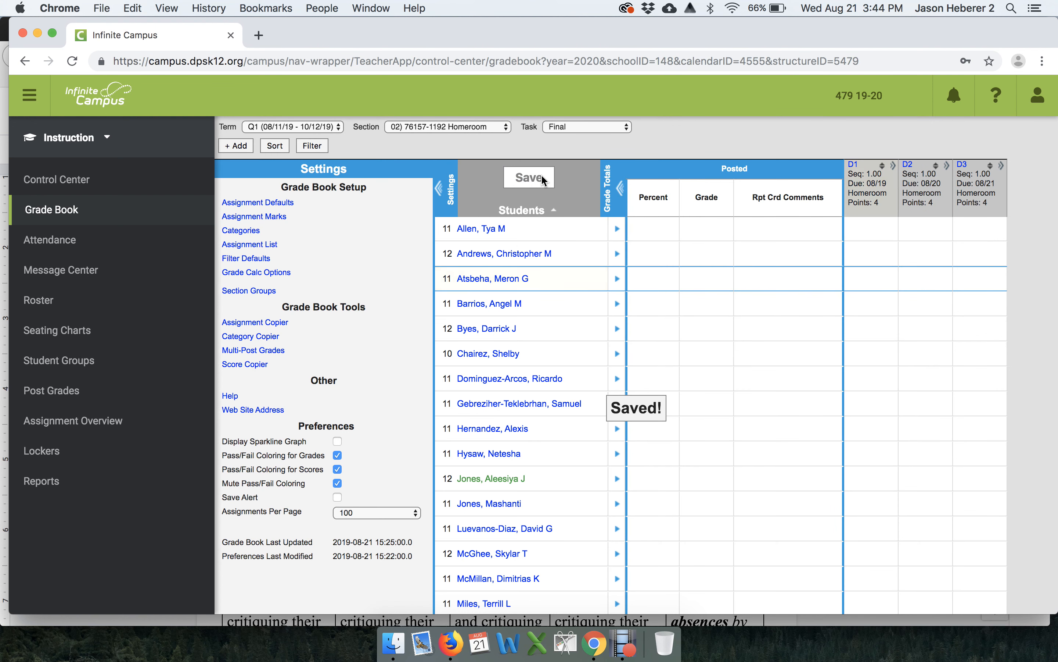